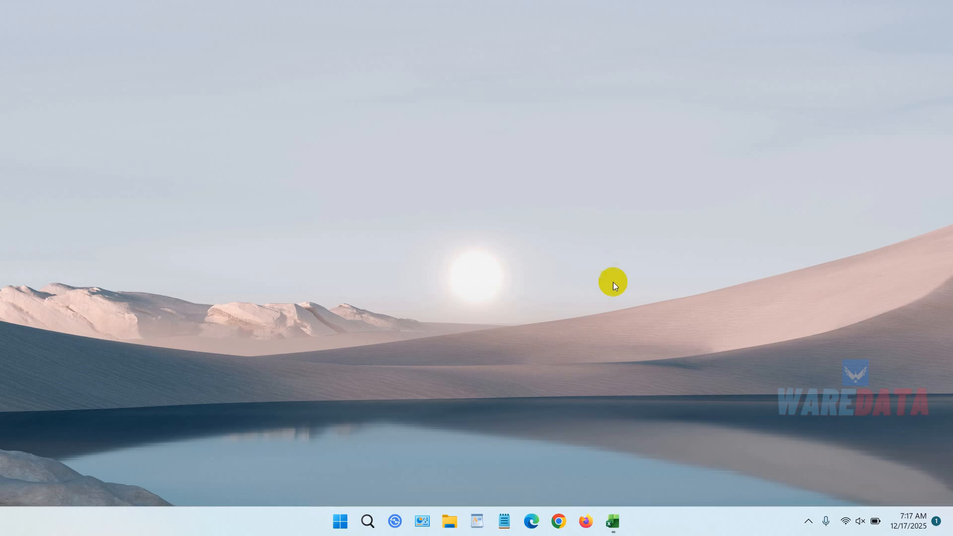
Open Outlook and go to the Automatic replies page in its account settings
{"action": "left_click", "coordinate": [367, 520]}
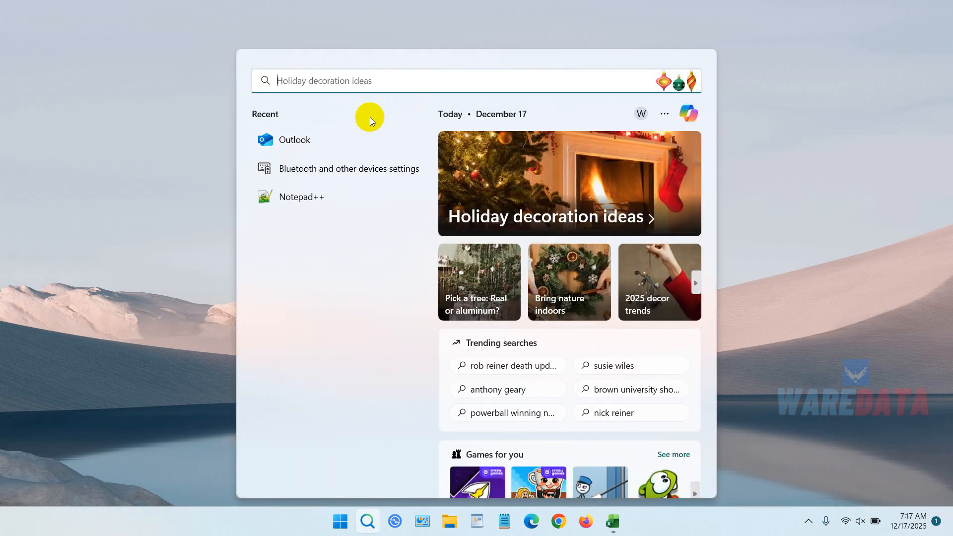
{"action": "left_click", "coordinate": [353, 139]}
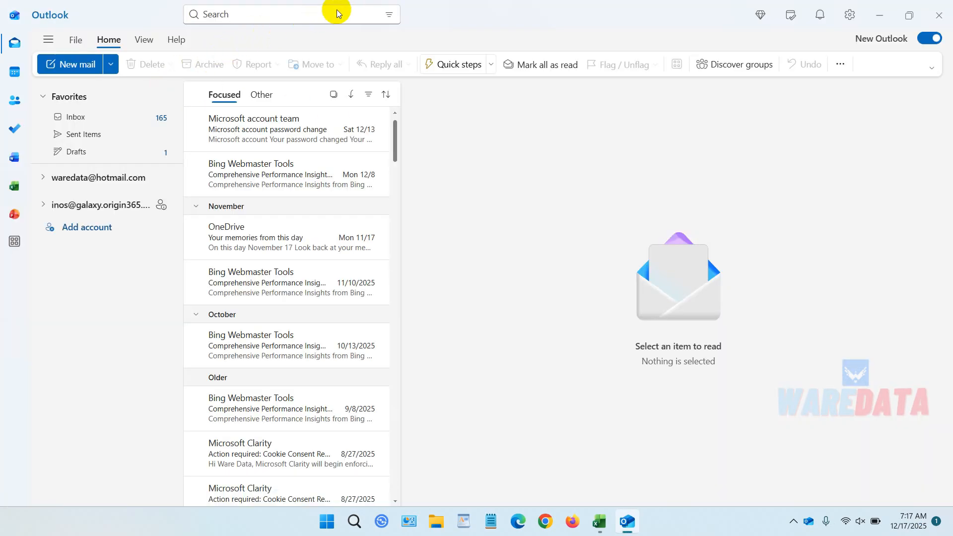
{"action": "left_click", "coordinate": [79, 41]}
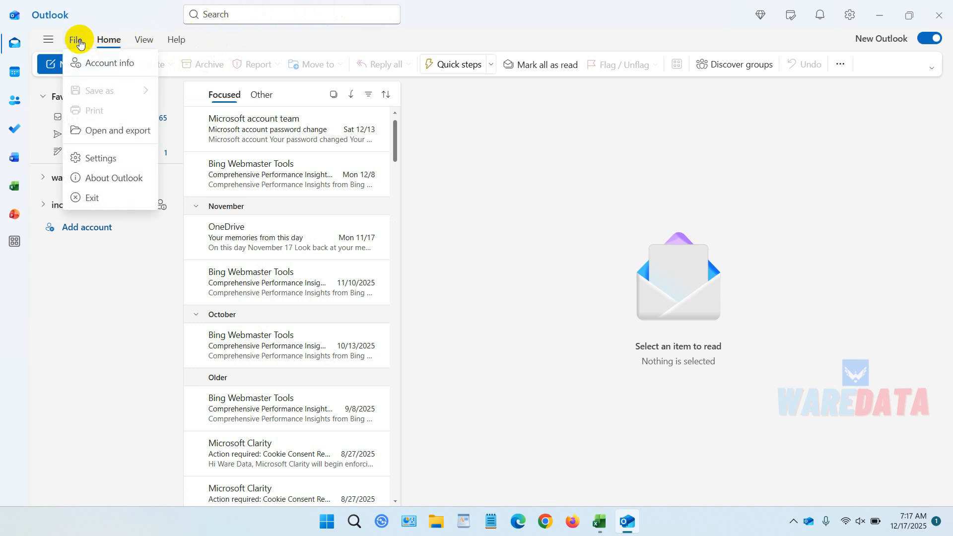
{"action": "left_click", "coordinate": [96, 159]}
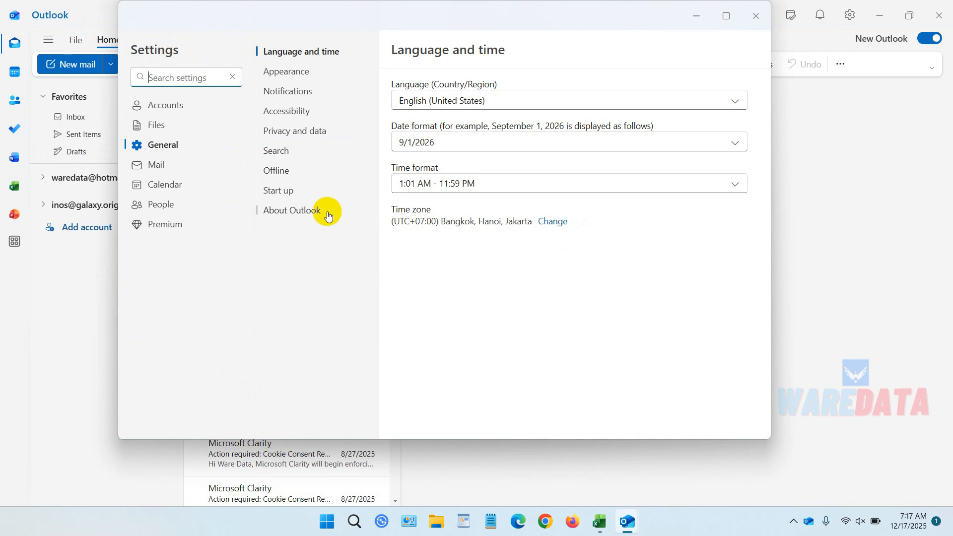
{"action": "left_click", "coordinate": [170, 106]}
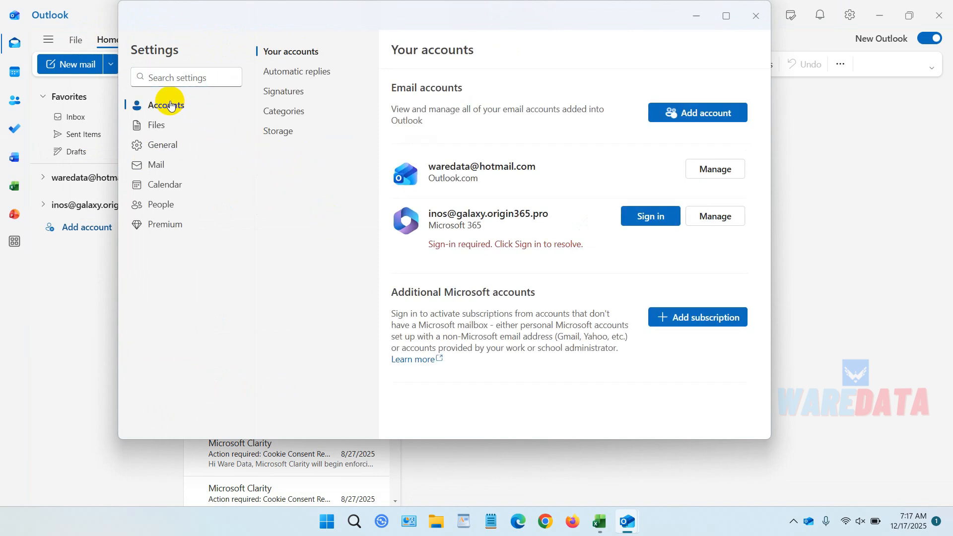
{"action": "left_click", "coordinate": [300, 74]}
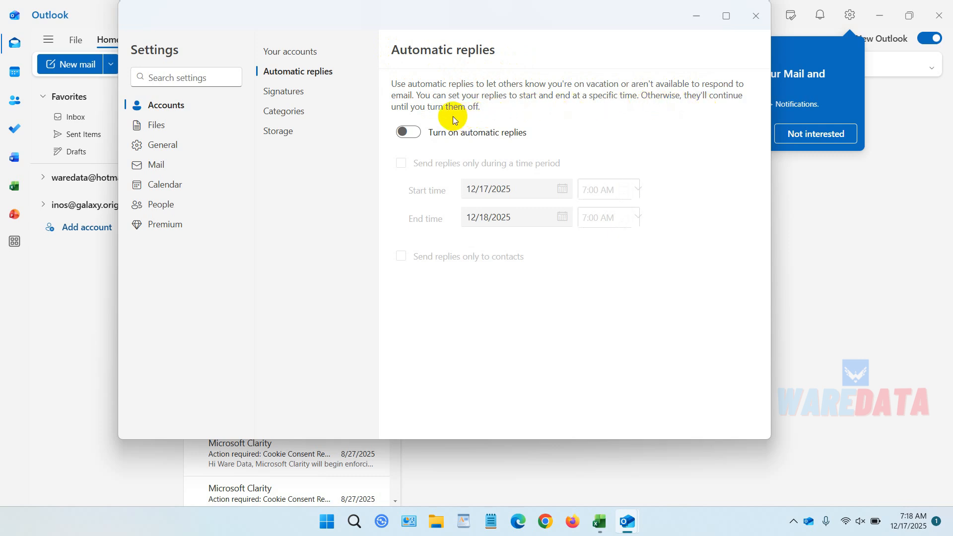
Turn on automatic replies, restrict them to a time period, and set the start date to 12/20/2025
{"action": "left_click", "coordinate": [410, 134]}
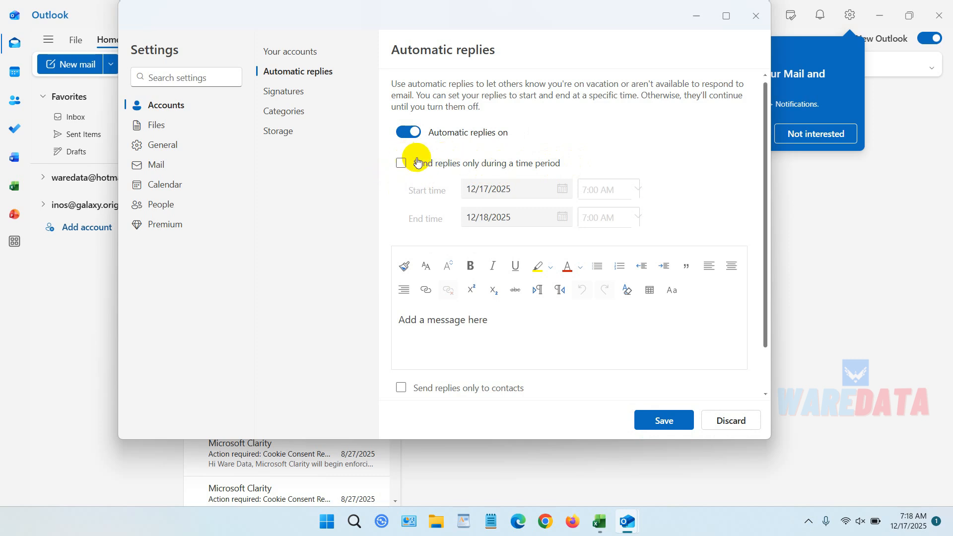
{"action": "left_click", "coordinate": [401, 163]}
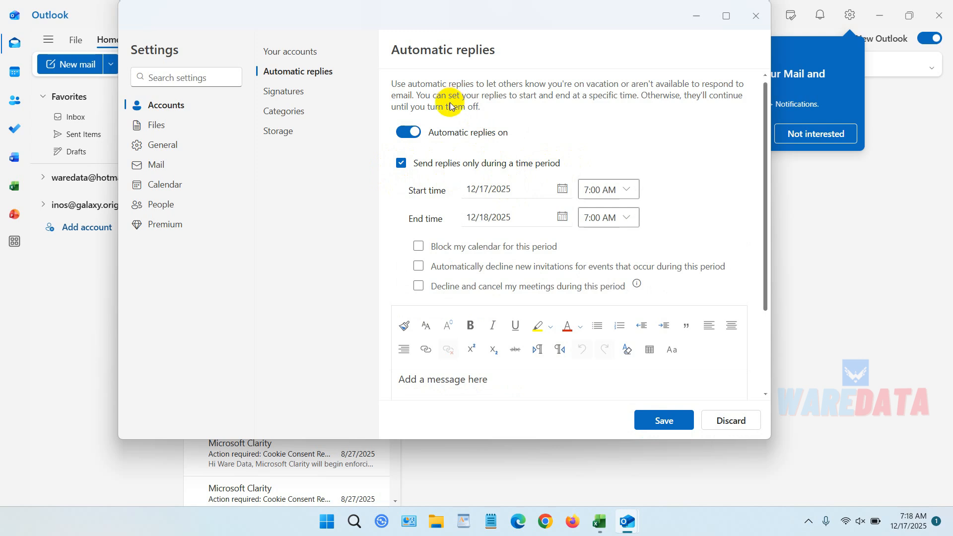
{"action": "left_click", "coordinate": [562, 190]}
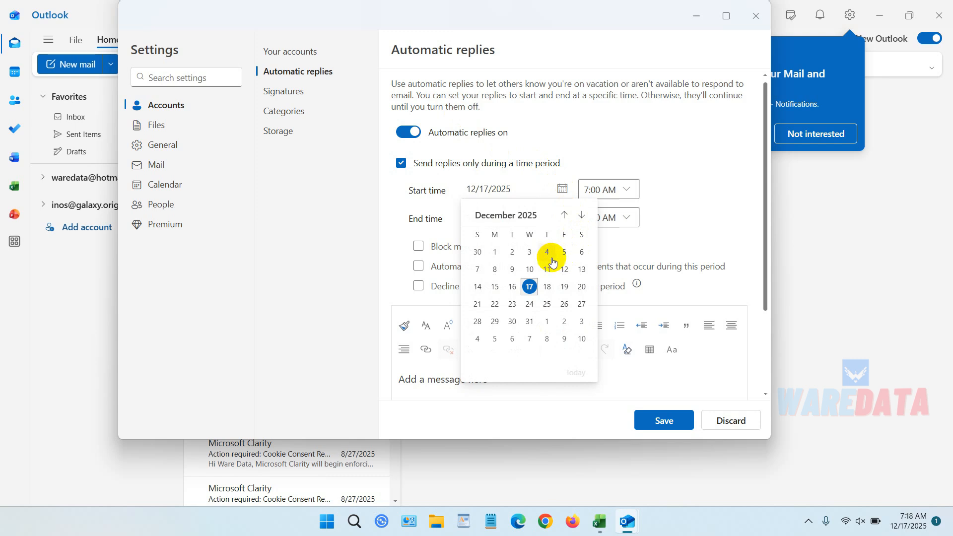
{"action": "left_click", "coordinate": [582, 287]}
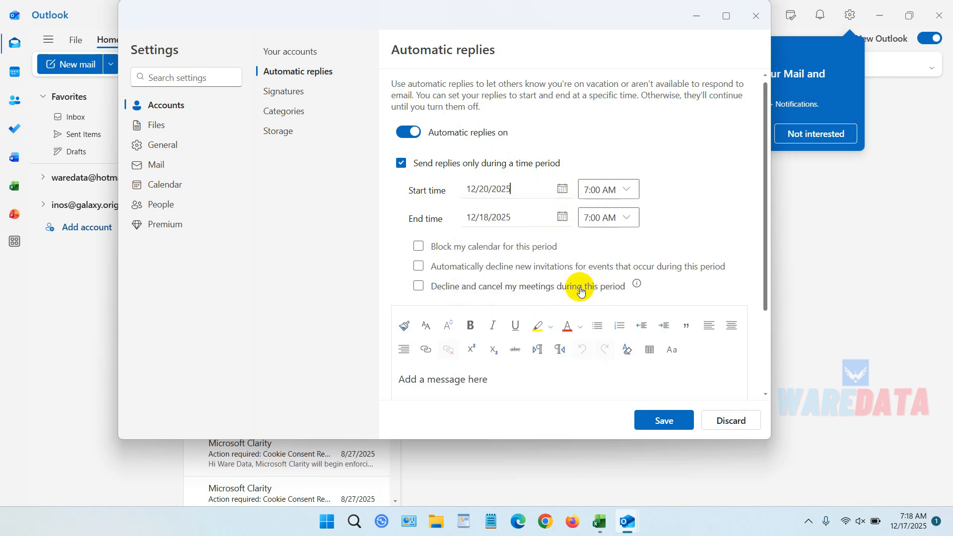
Set the end of the automatic reply period to 12/21/2025 at 12:00 AM
{"action": "left_click", "coordinate": [532, 219]}
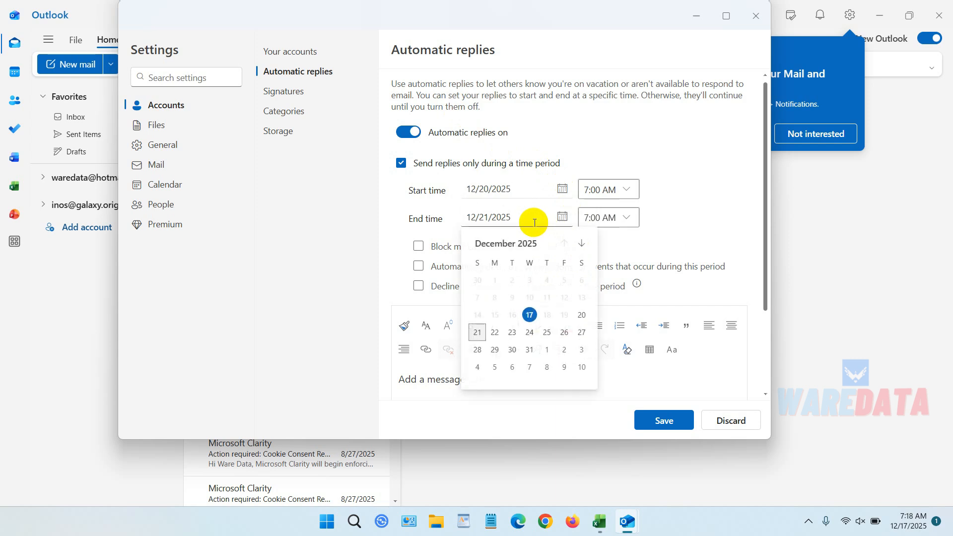
{"action": "left_click", "coordinate": [477, 334]}
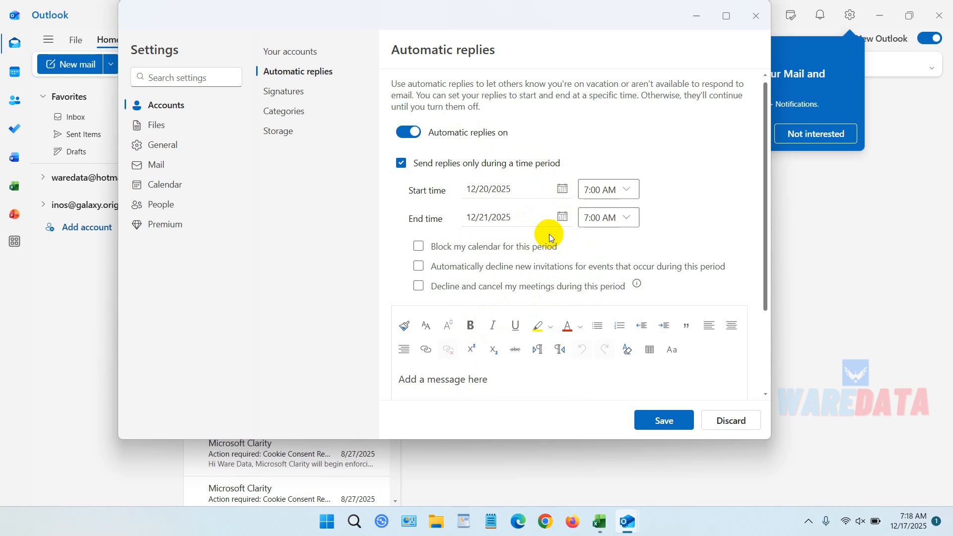
{"action": "left_click", "coordinate": [625, 217]}
{"action": "left_click_drag", "start_coordinate": [644, 284], "coordinate": [641, 255]}
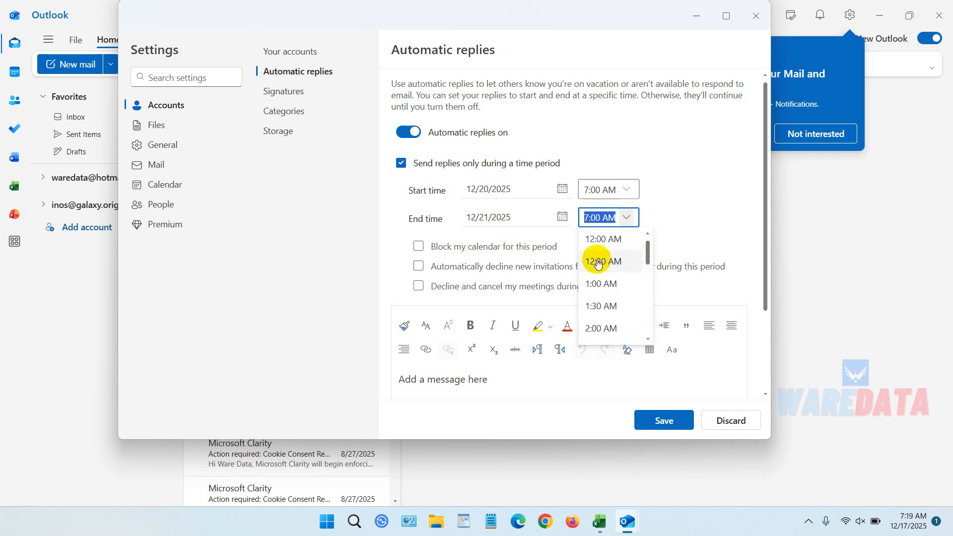
{"action": "left_click", "coordinate": [602, 241]}
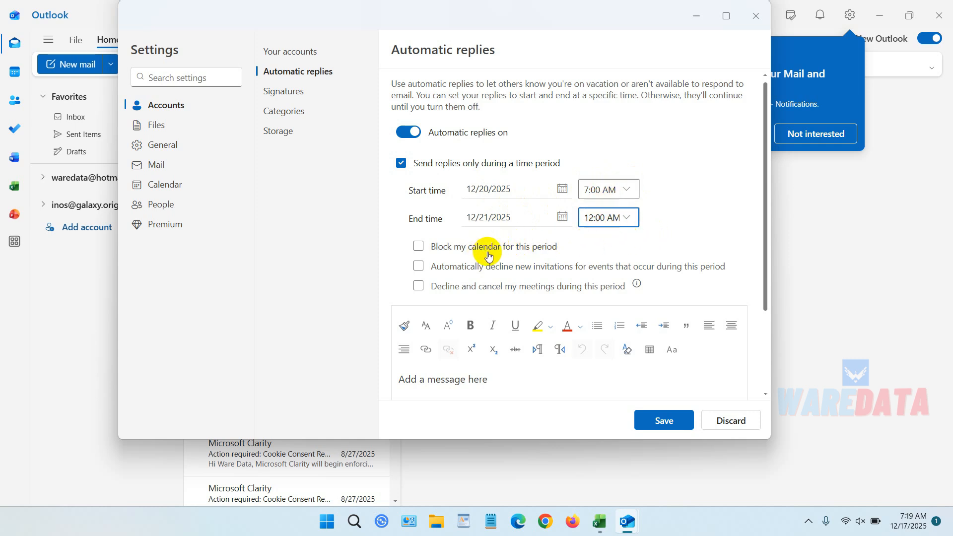
Block the calendar for this period with the event title "Out of office" and enable automatically declining new invitations
{"action": "left_click", "coordinate": [423, 248]}
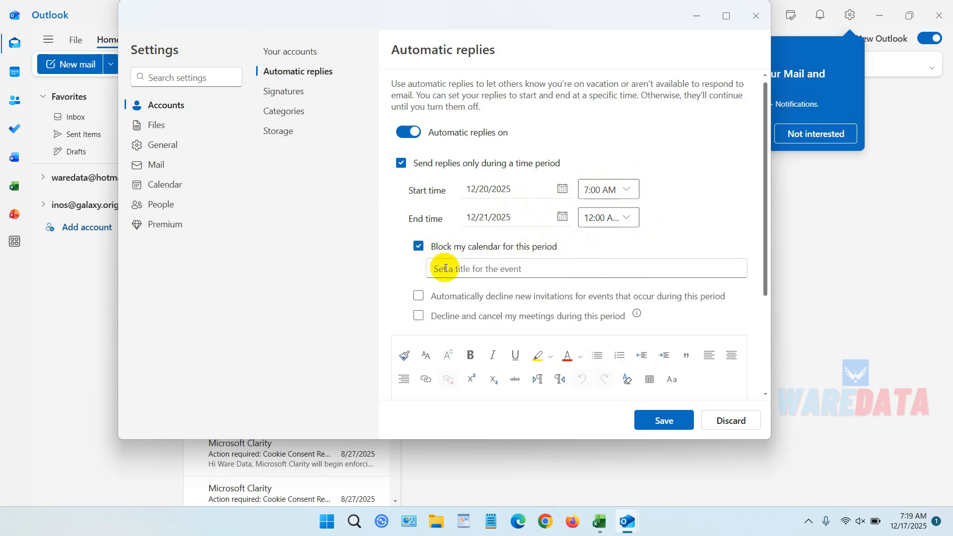
{"action": "left_click", "coordinate": [507, 271]}
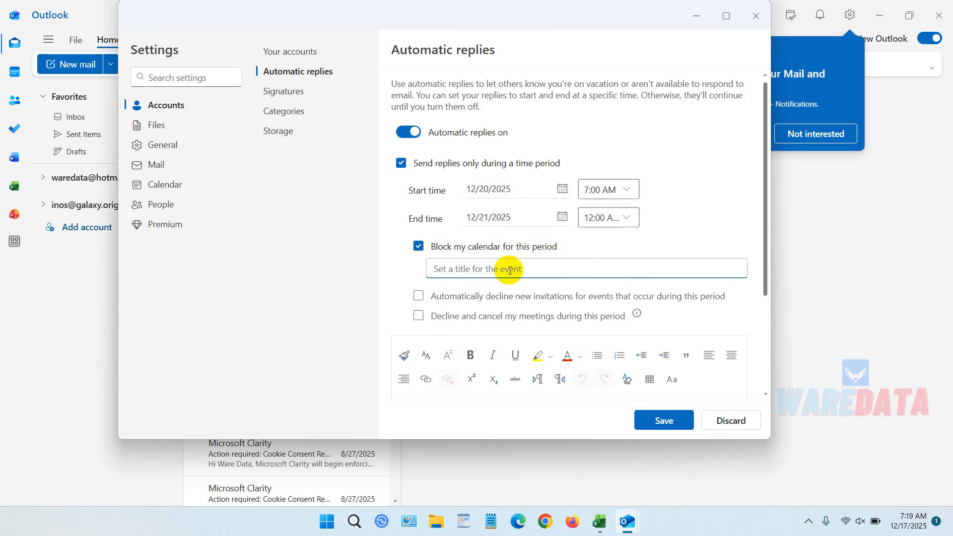
{"action": "type", "text": "Out of office"}
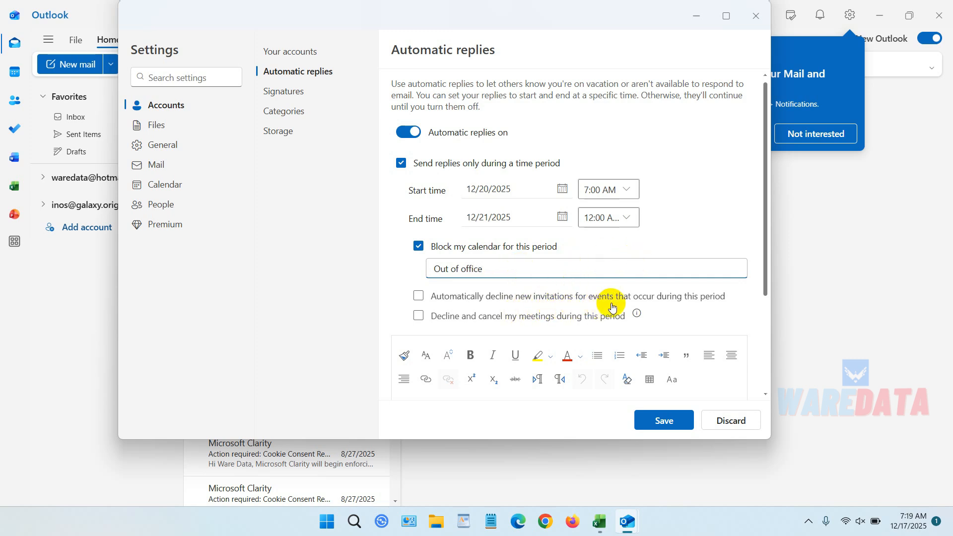
{"action": "left_click", "coordinate": [419, 297]}
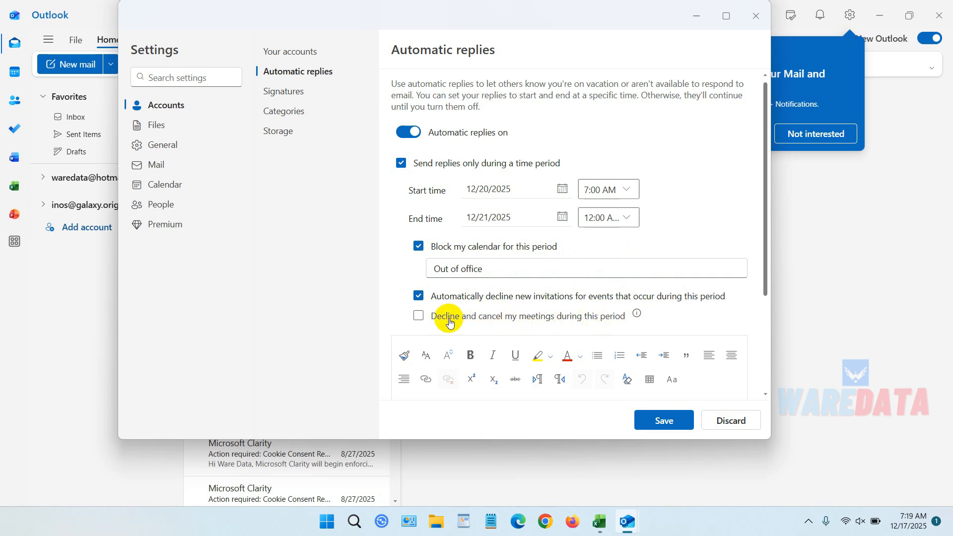
Write the reply message "We are sorry, we are out office right now." and save the automatic reply settings
{"action": "left_click_drag", "start_coordinate": [765, 280], "coordinate": [759, 371]}
{"action": "left_click", "coordinate": [514, 350]}
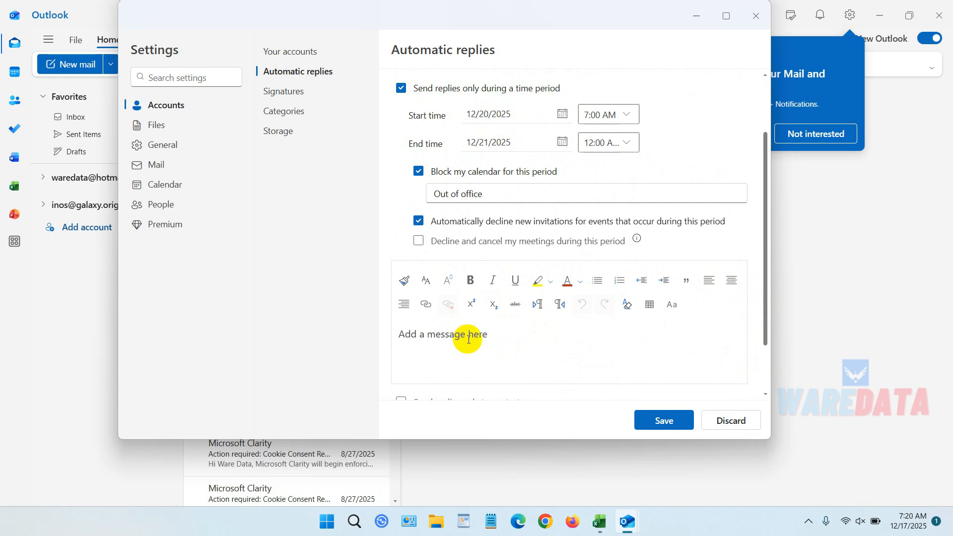
{"action": "type", "text": "We are sorry"}
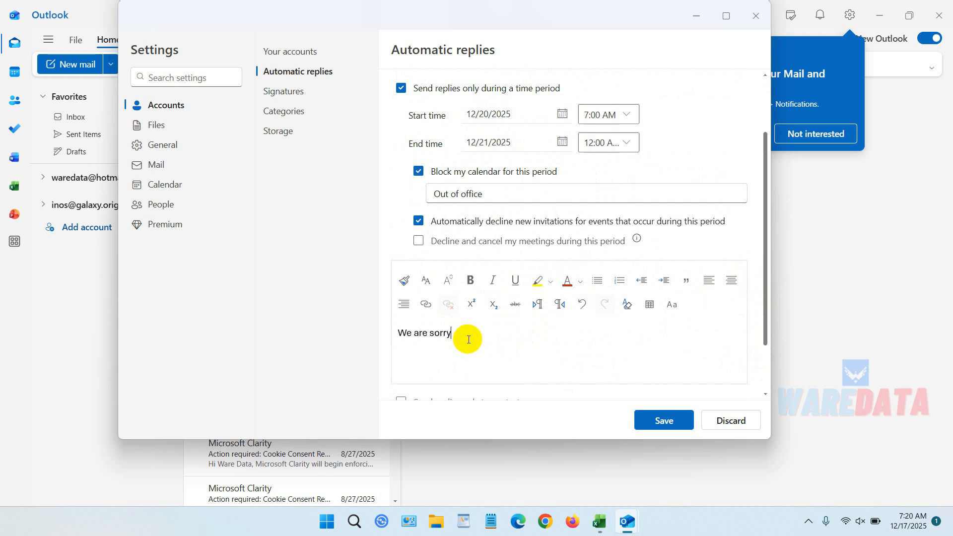
{"action": "type", "text": ", we are out office right now."}
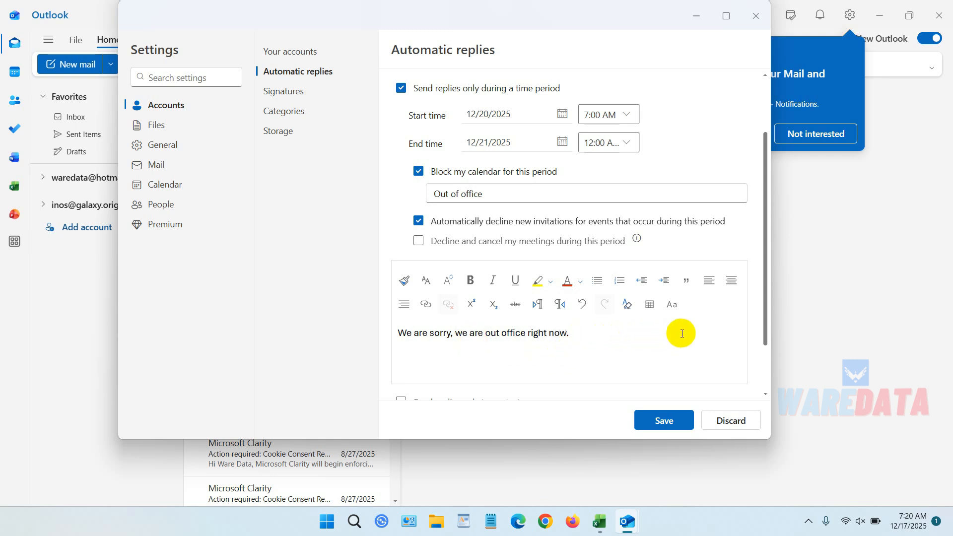
{"action": "left_click_drag", "start_coordinate": [765, 338], "coordinate": [759, 382]}
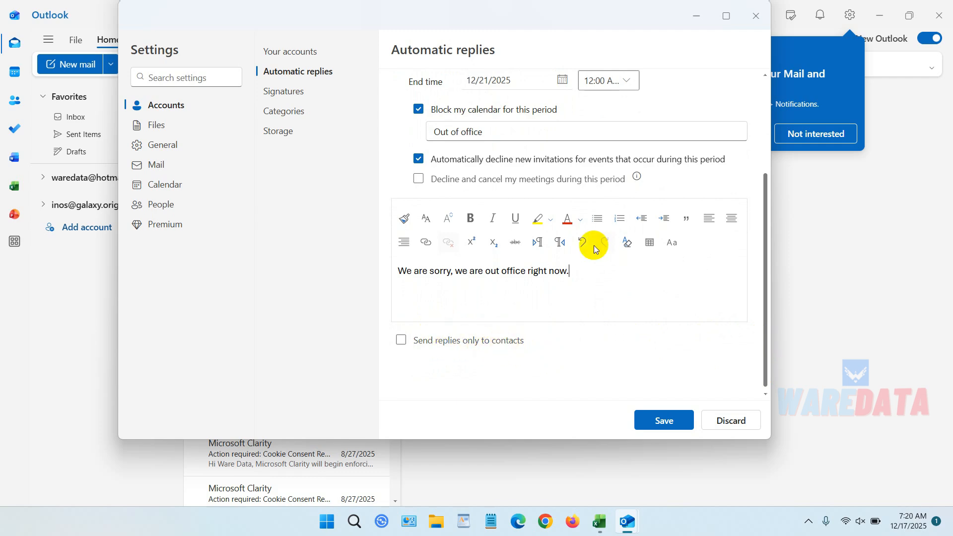
{"action": "scroll", "coordinate": [591, 242], "scroll_direction": "up", "scroll_amount": 3}
{"action": "scroll", "coordinate": [594, 247], "scroll_direction": "down", "scroll_amount": 2}
{"action": "scroll", "coordinate": [594, 248], "scroll_direction": "down", "scroll_amount": 1}
{"action": "left_click", "coordinate": [672, 417]}
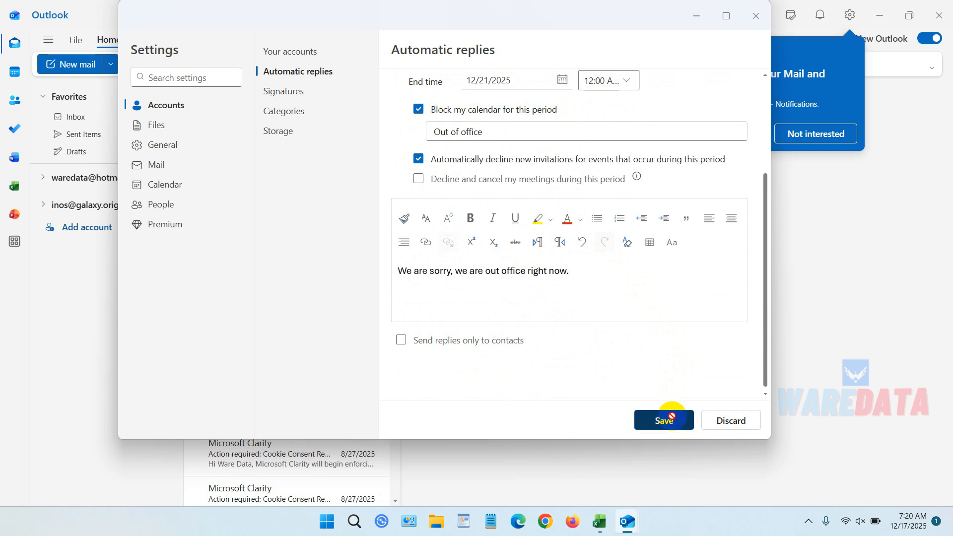
{"action": "scroll", "coordinate": [703, 279], "scroll_direction": "up", "scroll_amount": 3}
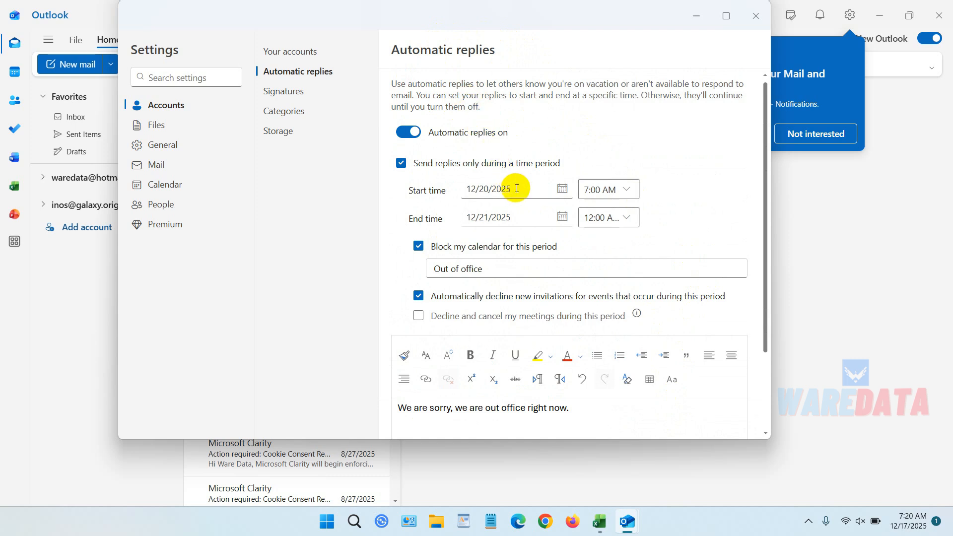
{"action": "scroll", "coordinate": [563, 210], "scroll_direction": "down", "scroll_amount": 2}
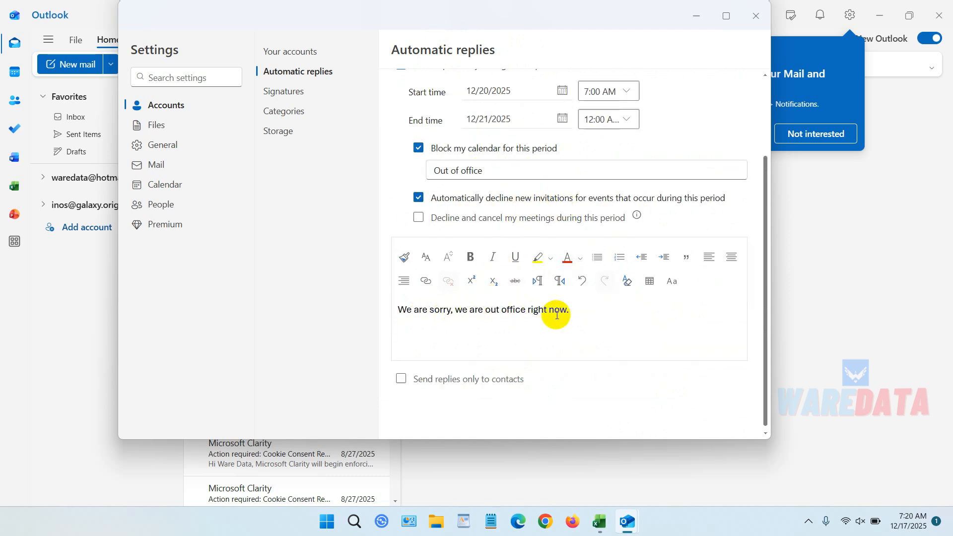
{"action": "left_click_drag", "start_coordinate": [577, 307], "coordinate": [379, 301]}
{"action": "scroll", "coordinate": [604, 332], "scroll_direction": "up", "scroll_amount": 2}
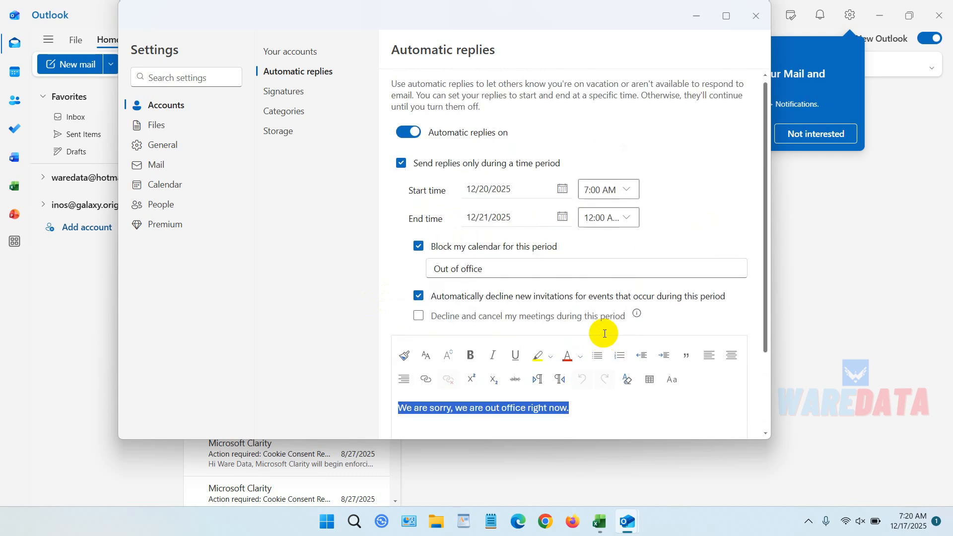